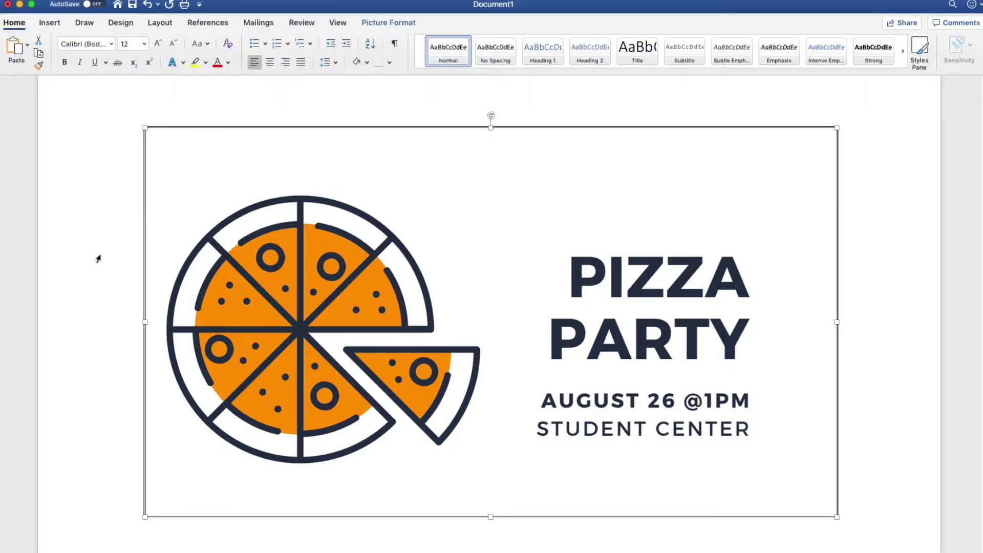
- Paste 'Pizza party. August 26@1PM. Student Center.' as the pizza picture's alt text, then mark it decorative
{"action": "right_click", "coordinate": [263, 263]}
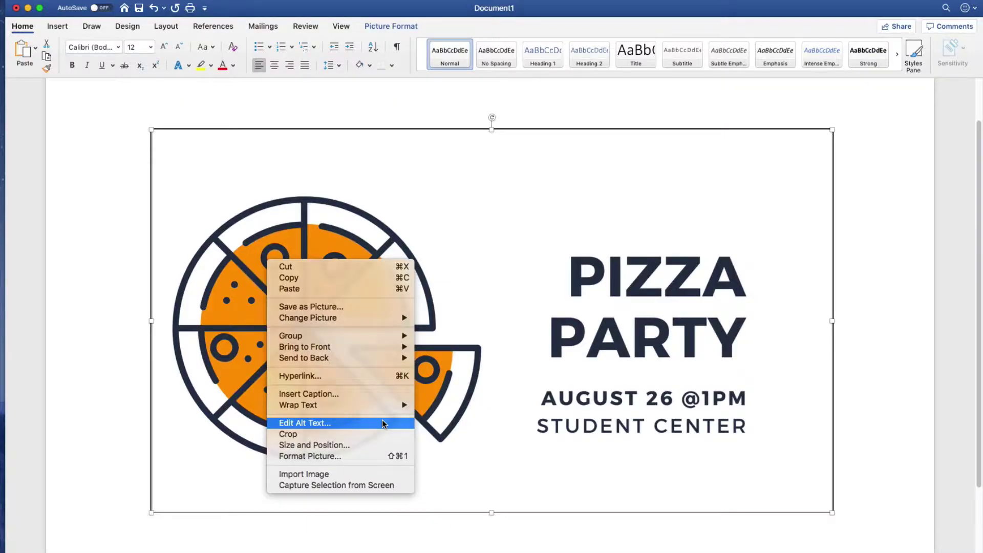
{"action": "left_click", "coordinate": [615, 285]}
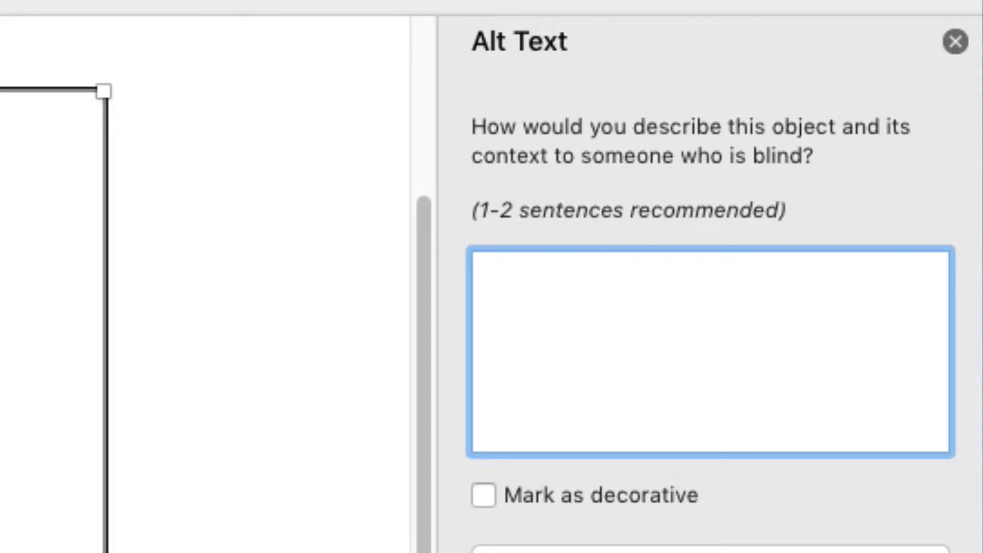
{"action": "type", "text": "Pizza party. August 26@1PM. Student Center."}
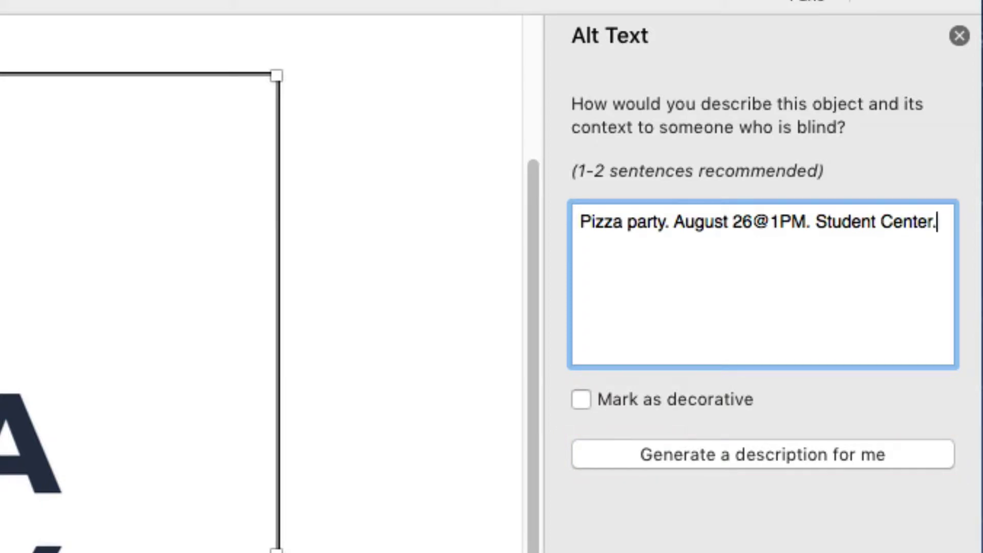
{"action": "left_click", "coordinate": [581, 399]}
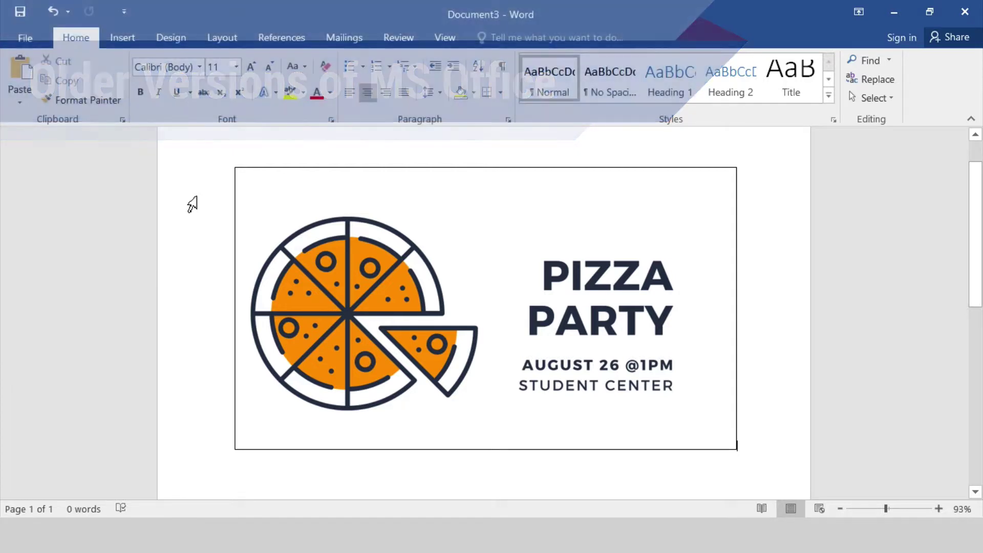
- Open Format Picture for the pizza image and expand Alt Text under Layout & Properties
{"action": "right_click", "coordinate": [302, 214]}
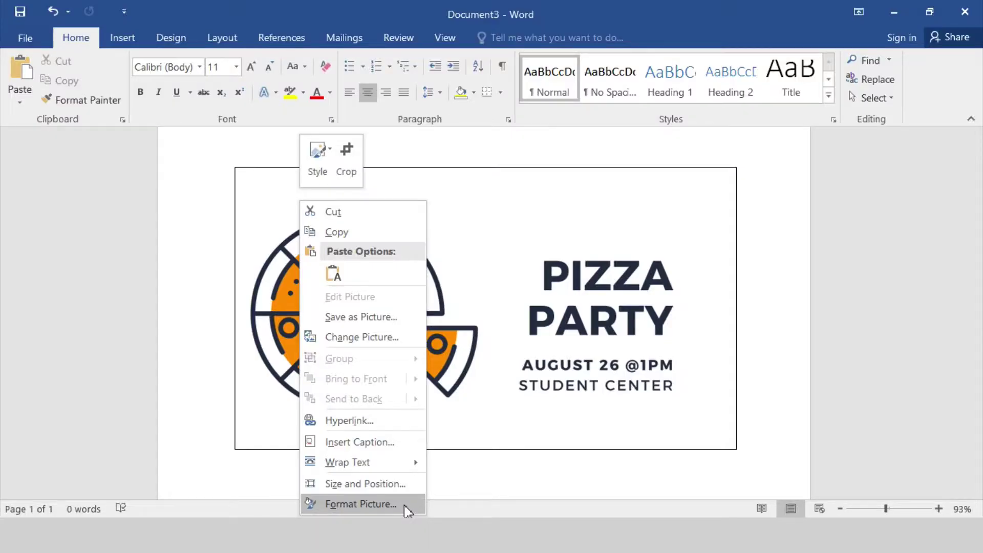
{"action": "left_click", "coordinate": [407, 507]}
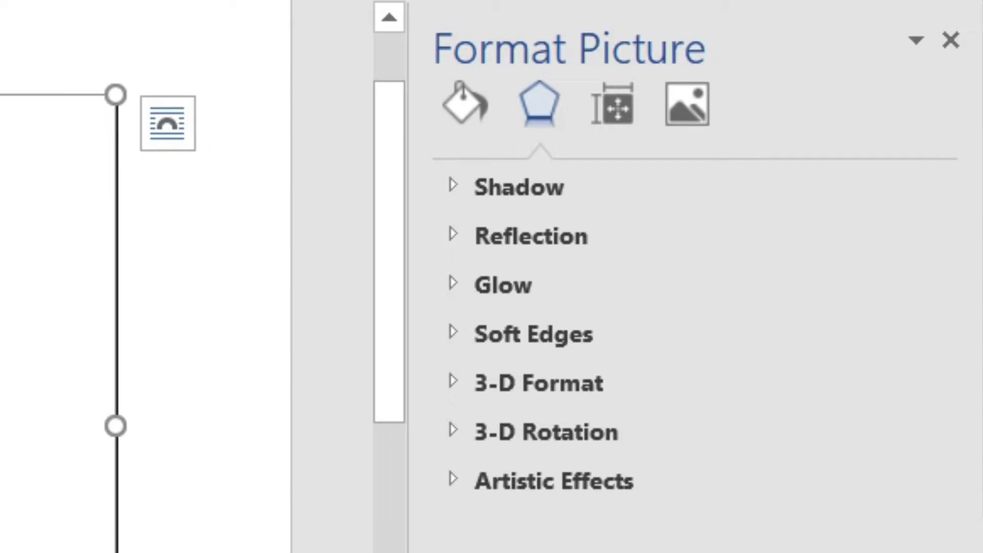
{"action": "left_click", "coordinate": [616, 118]}
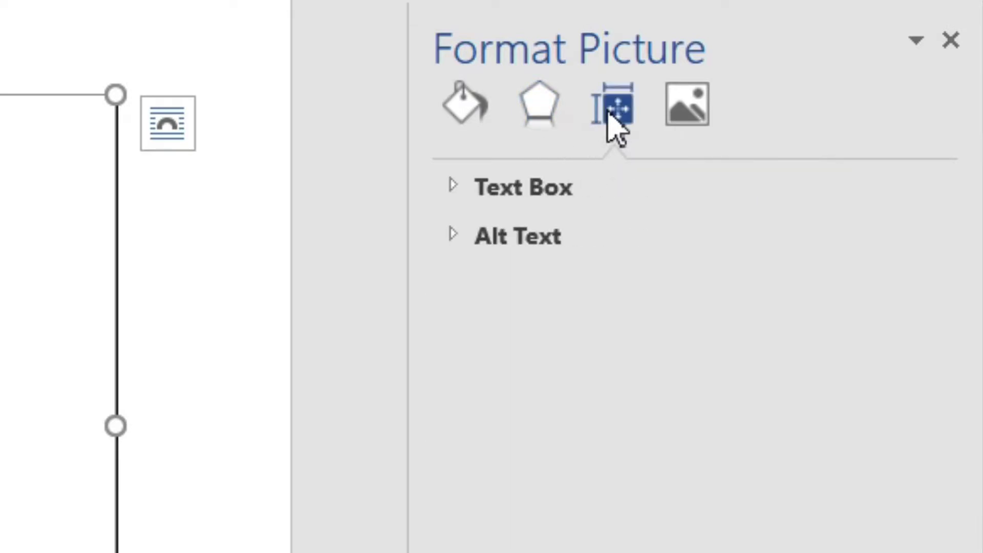
{"action": "left_click", "coordinate": [451, 238]}
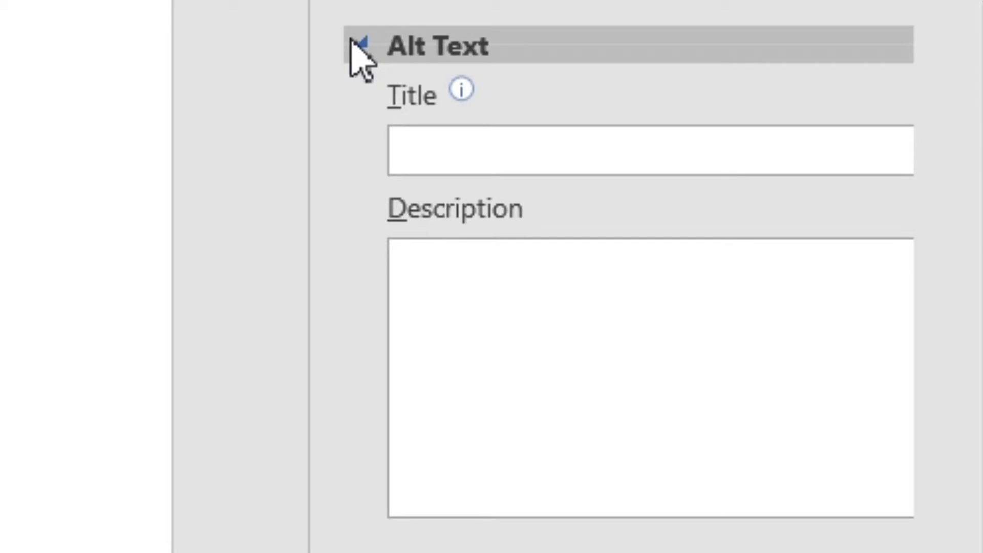
- Enter the alt text title 'Pizza Party Invitation' and paste the party's date, time and place description
{"action": "left_click", "coordinate": [401, 158]}
{"action": "type", "text": "Pizza Party Invitation"}
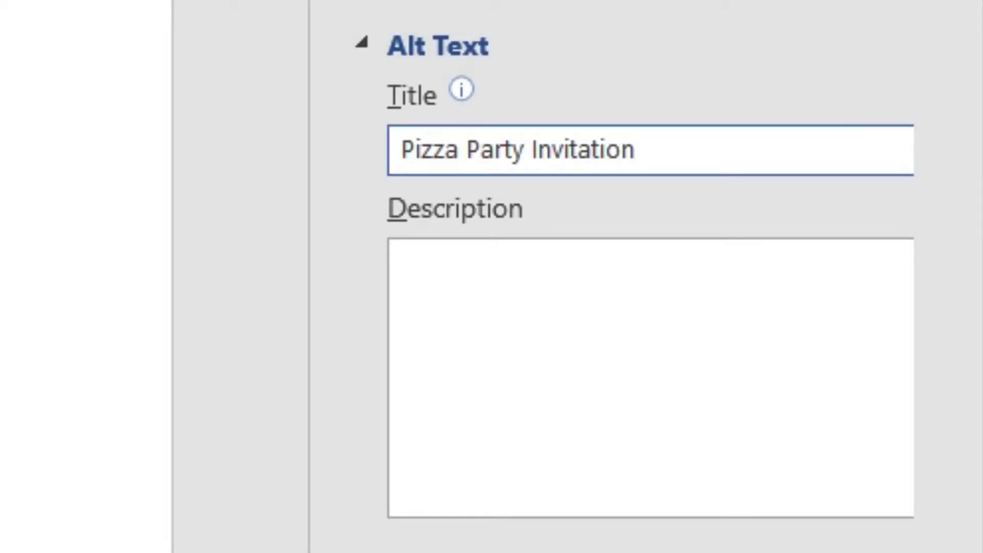
{"action": "key", "text": "Tab"}
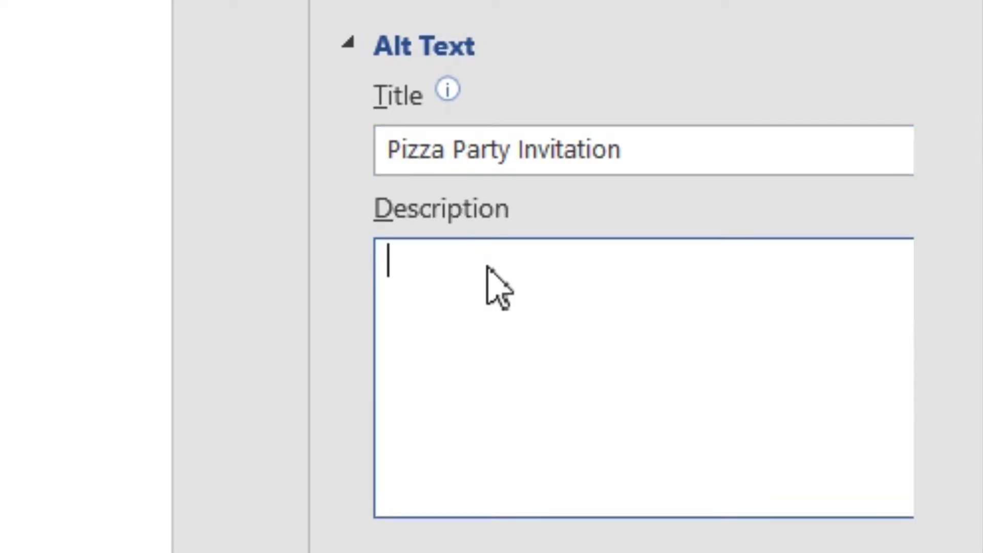
{"action": "type", "text": "Pizza Party on August 26th at 1PM in the Student Center."}
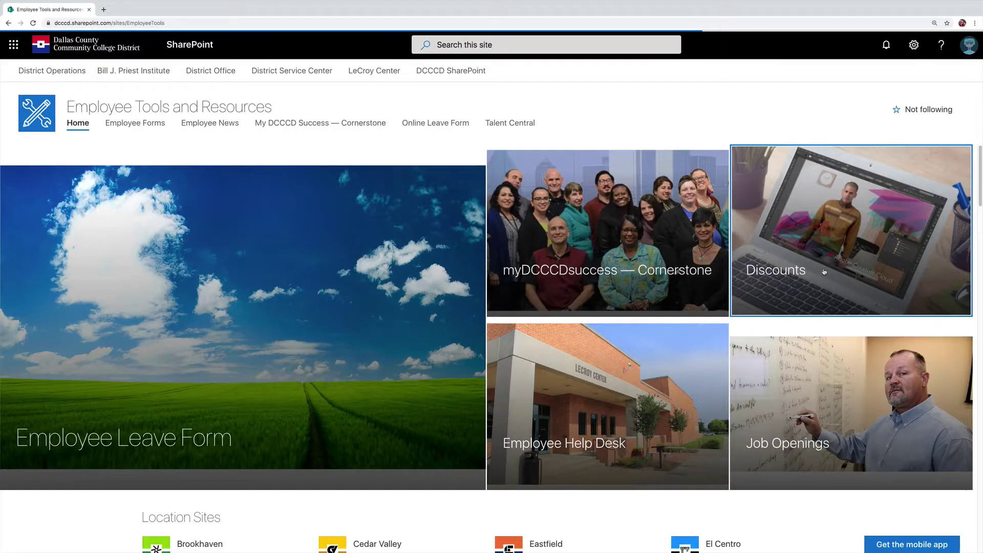
- Go to the Employee Discounts page from the Discounts tile and scroll down it
{"action": "left_click", "coordinate": [530, 394]}
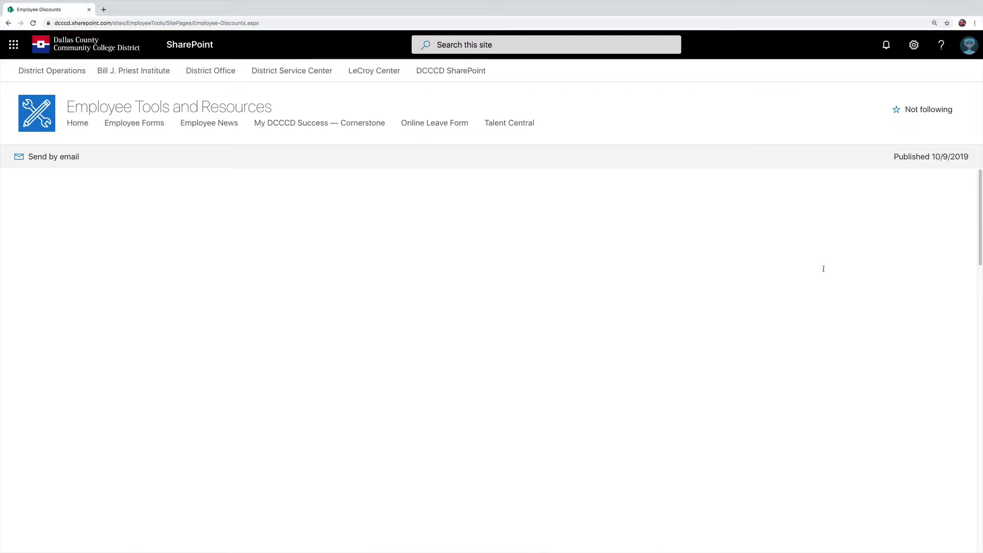
{"action": "scroll", "coordinate": [824, 269], "scroll_direction": "down", "scroll_amount": 5}
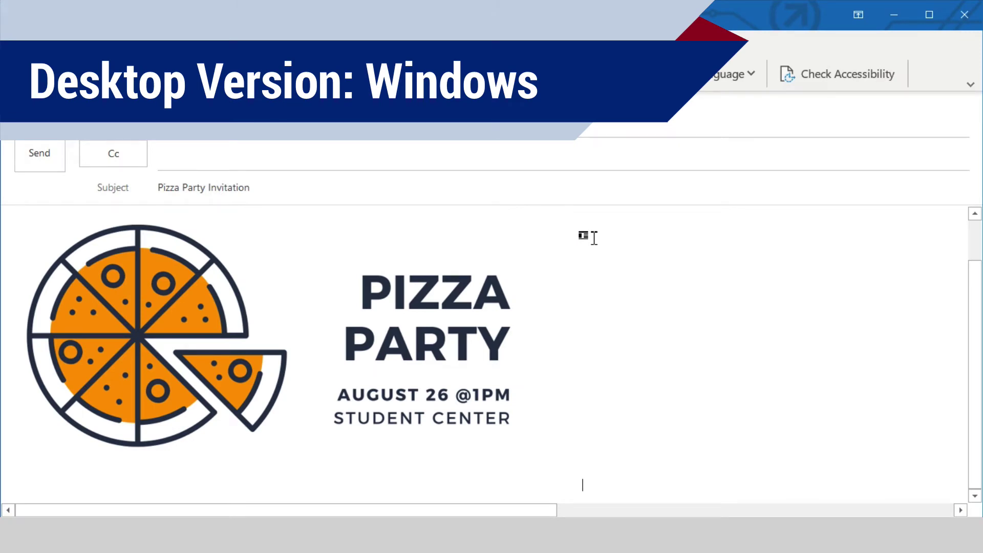
- Set the invitation picture's alt text to 'Pizza party. August 26 @ 1PM. Student Center.'
{"action": "right_click", "coordinate": [284, 245]}
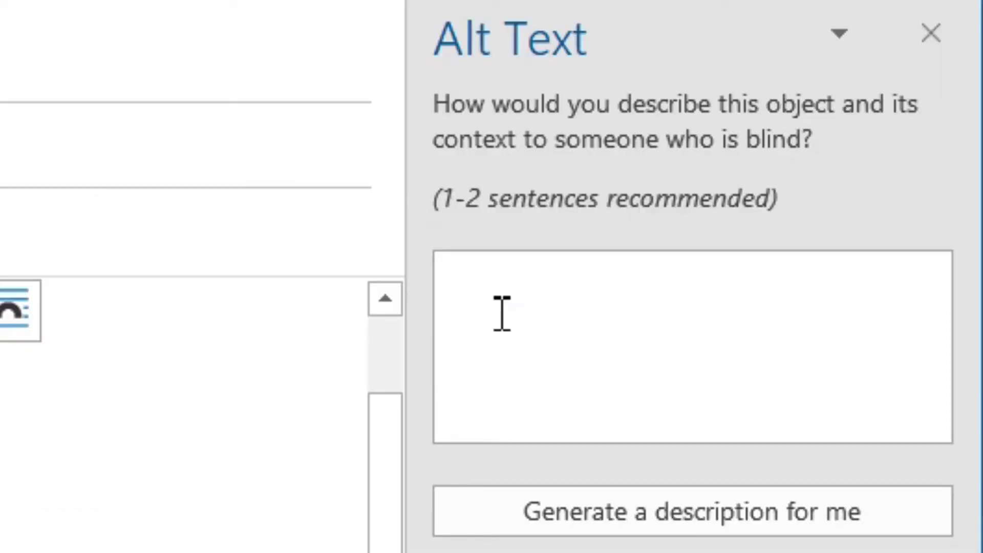
{"action": "left_click", "coordinate": [806, 206]}
{"action": "type", "text": "Pizza party. August 26 @ 1PM. Student Center."}
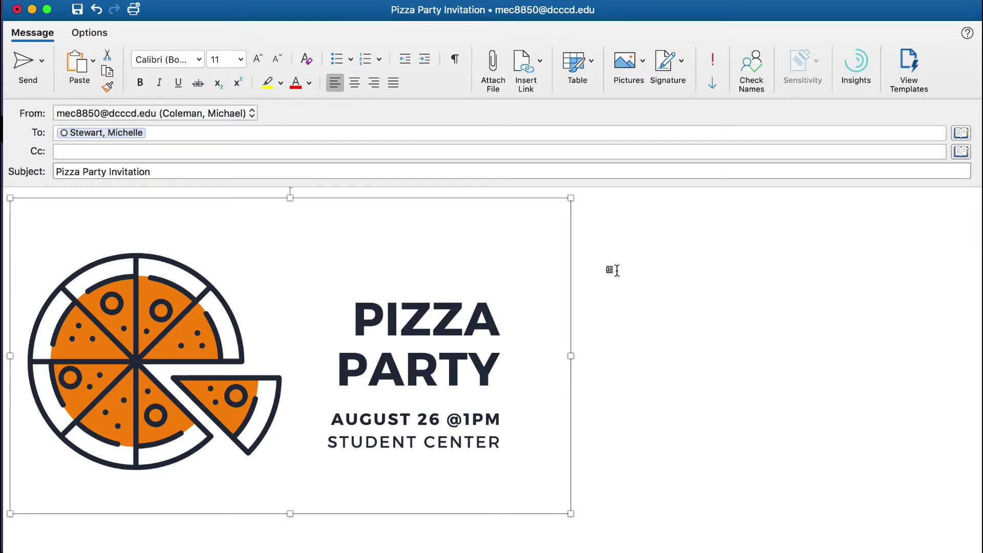
- Paste 'Pizza party on August 26th at 1PM in the Student Center.' as the picture's alt text
{"action": "right_click", "coordinate": [310, 243]}
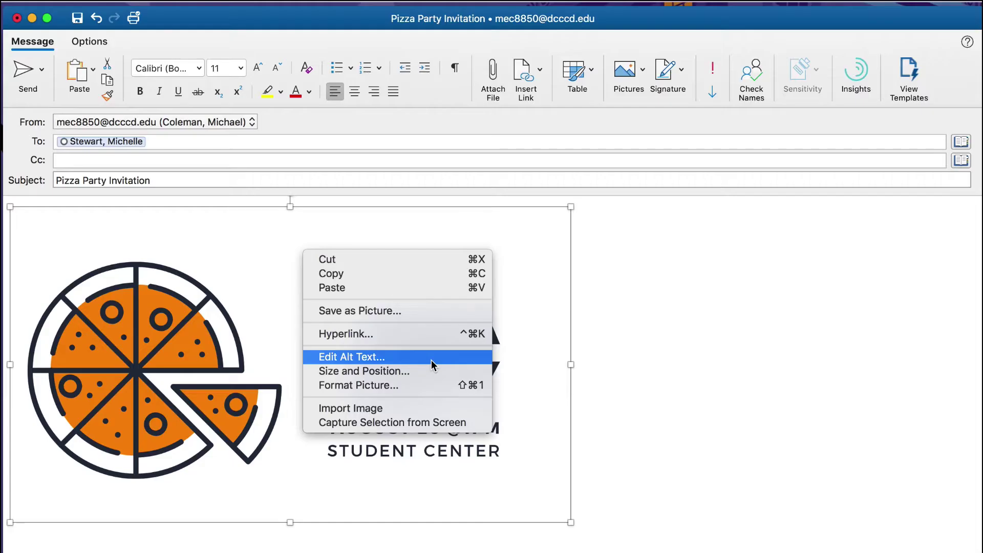
{"action": "left_click", "coordinate": [431, 361]}
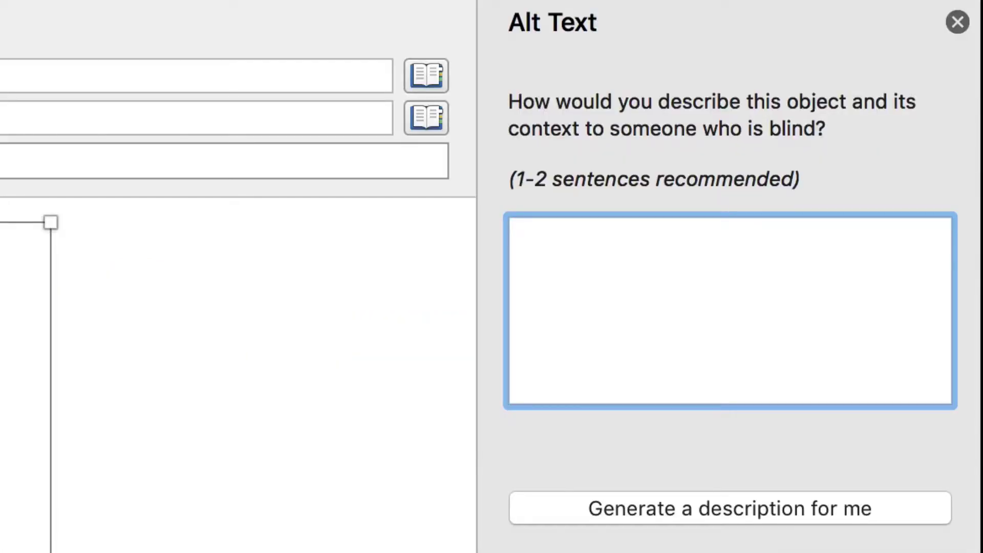
{"action": "type", "text": "Pizza party on August 26th at 1PM in the Student Center."}
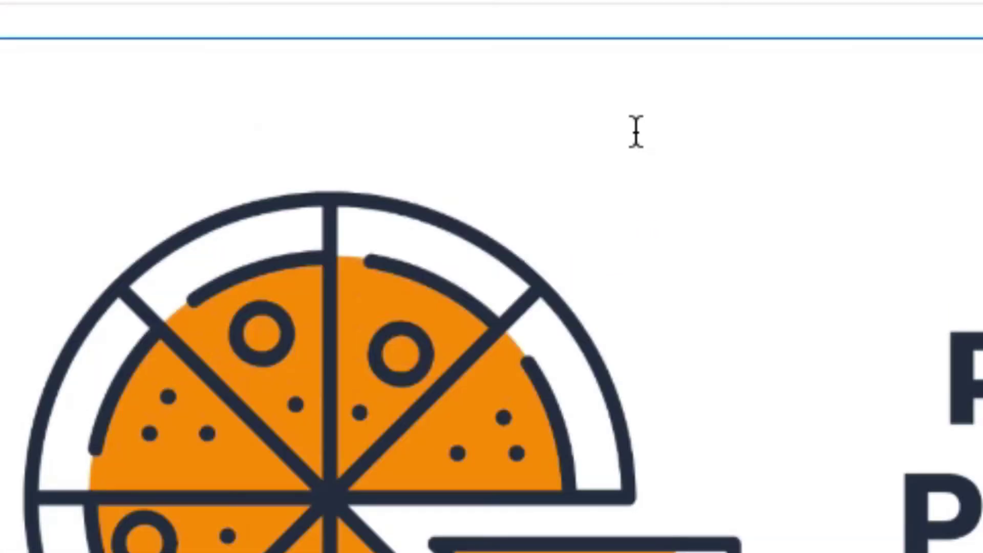
- Give the web Outlook invitation picture pasted alternate text about the party's date, time and Student Center, and confirm
{"action": "right_click", "coordinate": [246, 195]}
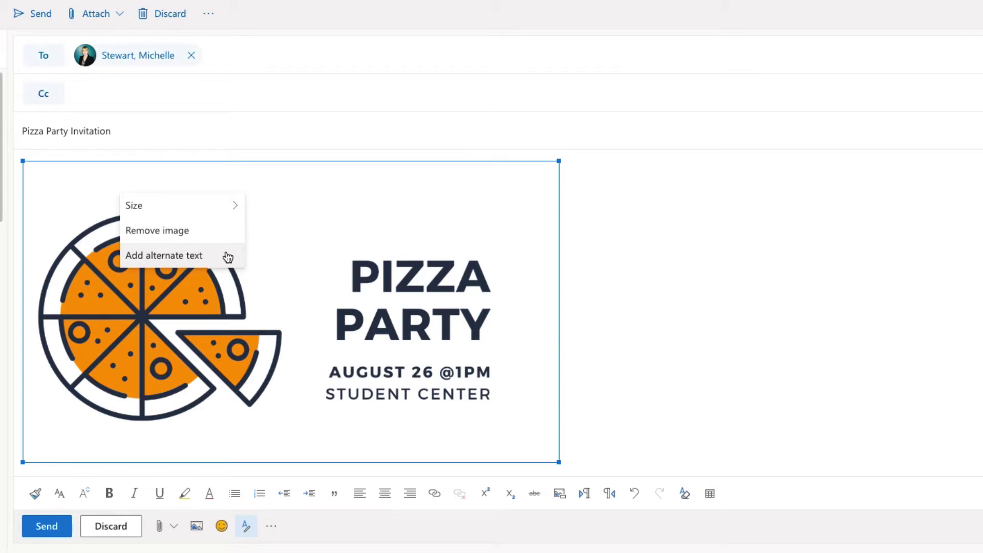
{"action": "left_click", "coordinate": [227, 256]}
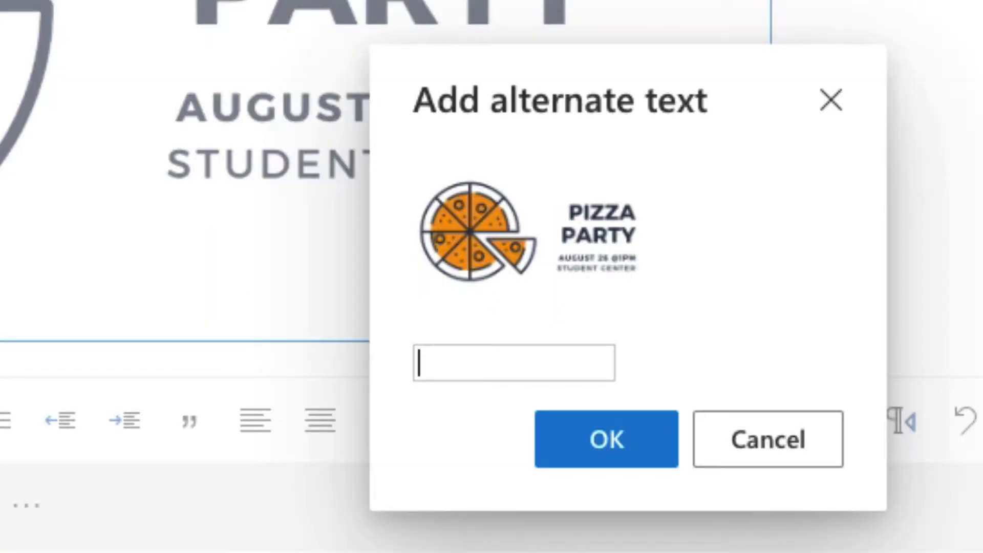
{"action": "type", "text": "in the Student Center"}
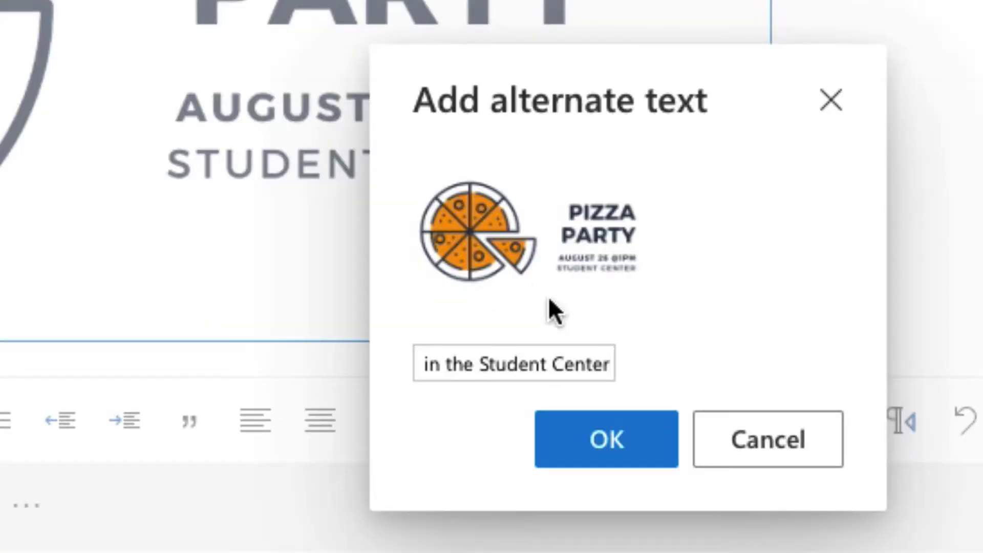
{"action": "left_click", "coordinate": [650, 458]}
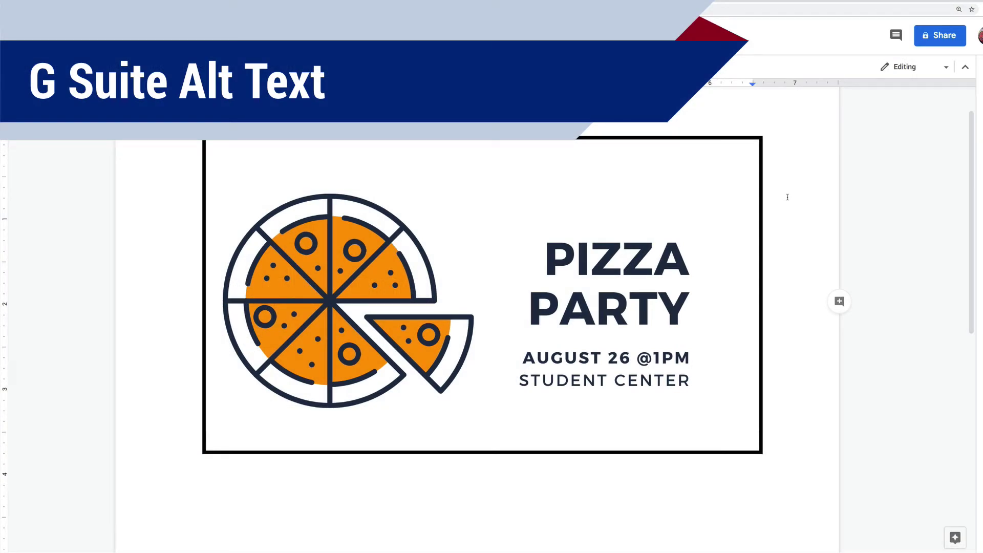
- Set the image's alt title 'Pizza Party Invitation' and description 'Pizza Party on August 26th at 1PM in the Student Center.'
{"action": "right_click", "coordinate": [454, 189]}
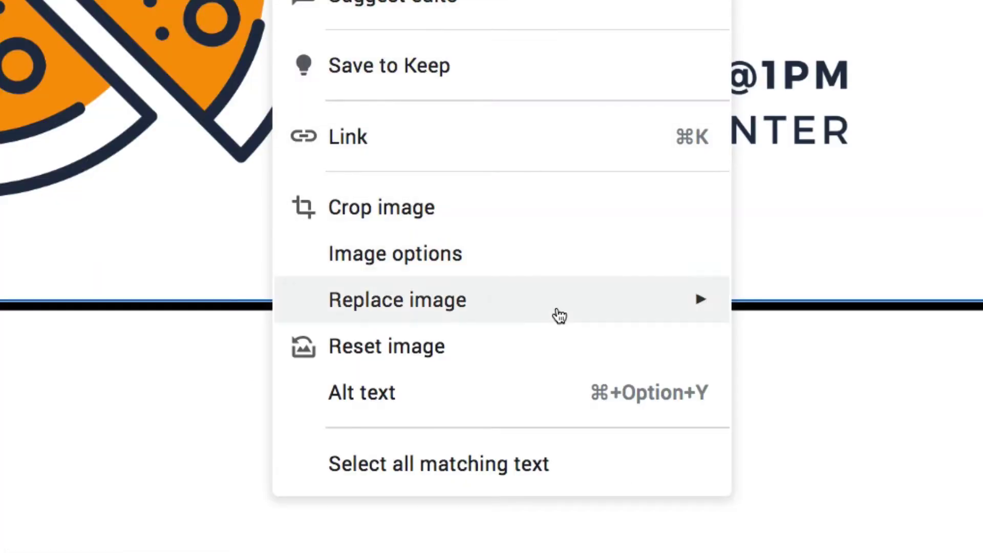
{"action": "left_click", "coordinate": [549, 401]}
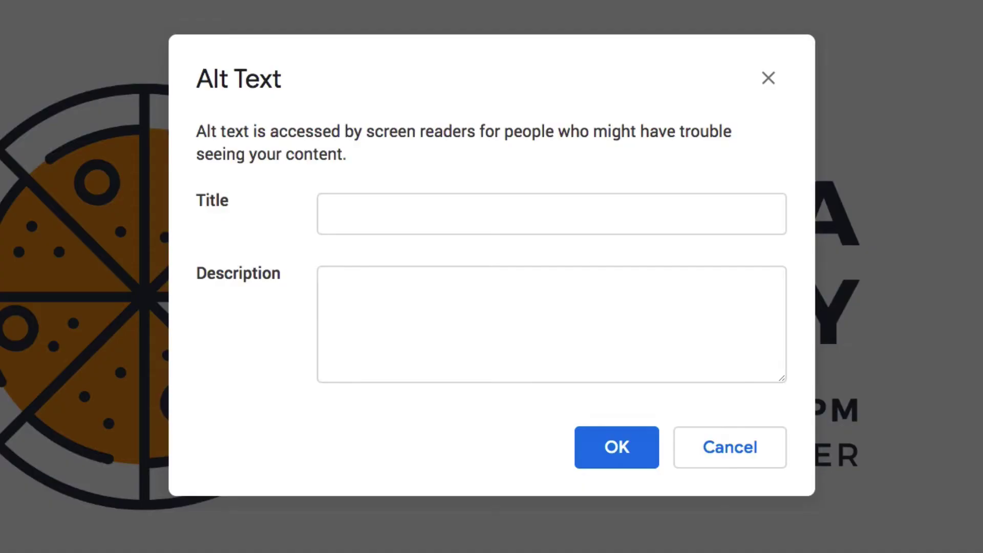
{"action": "left_click", "coordinate": [349, 217]}
{"action": "type", "text": "Pizza Party Invitation"}
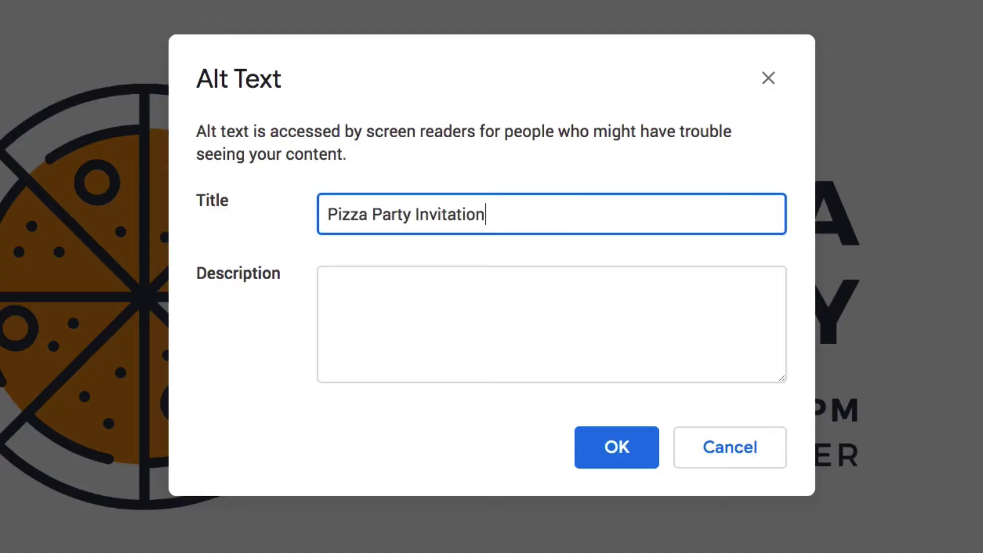
{"action": "left_click", "coordinate": [330, 286]}
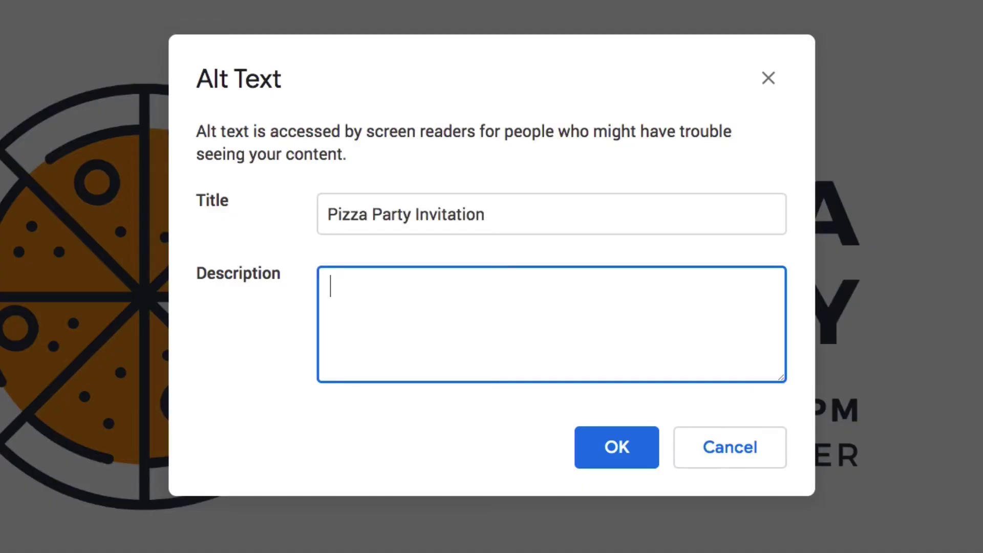
{"action": "type", "text": "Pizza Party on August 26th at 1PM in the Student Center."}
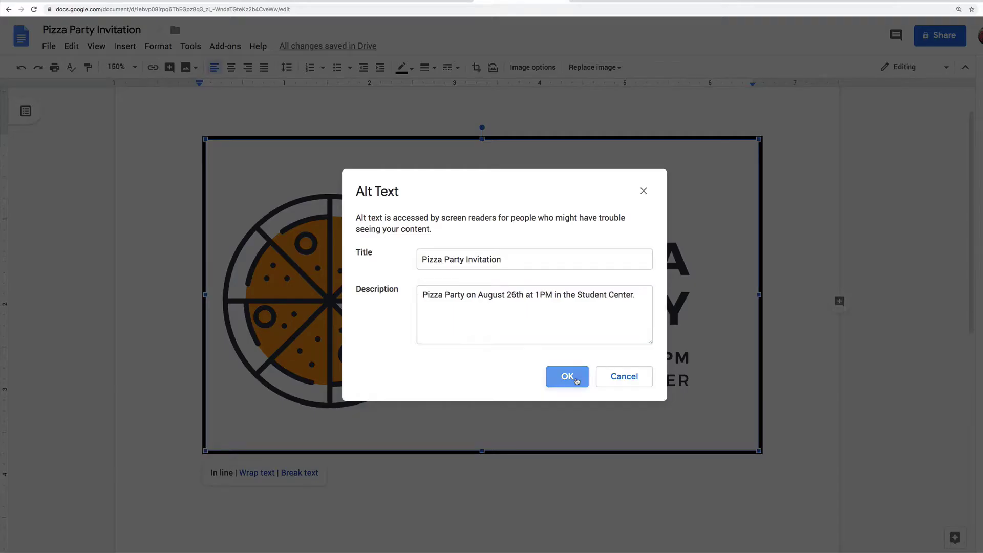
{"action": "left_click", "coordinate": [634, 456]}
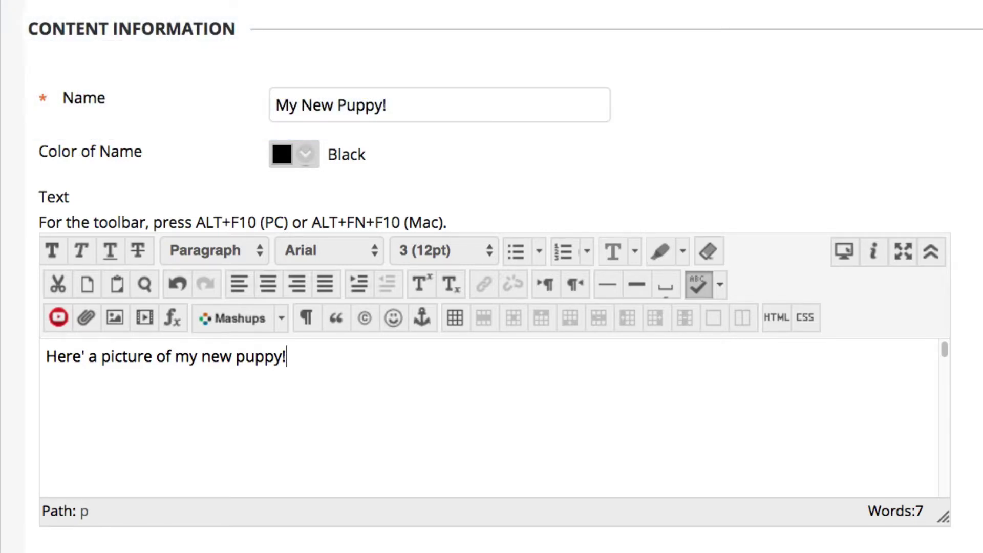
- Place the cursor on the empty line below the puppy sentence and open Insert/Edit Image
{"action": "left_click", "coordinate": [63, 392]}
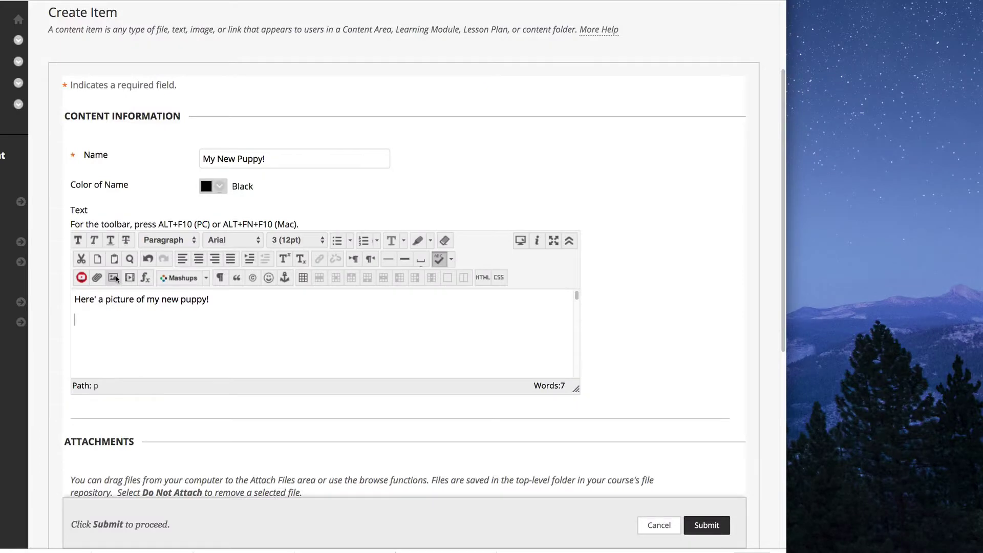
{"action": "left_click", "coordinate": [232, 277]}
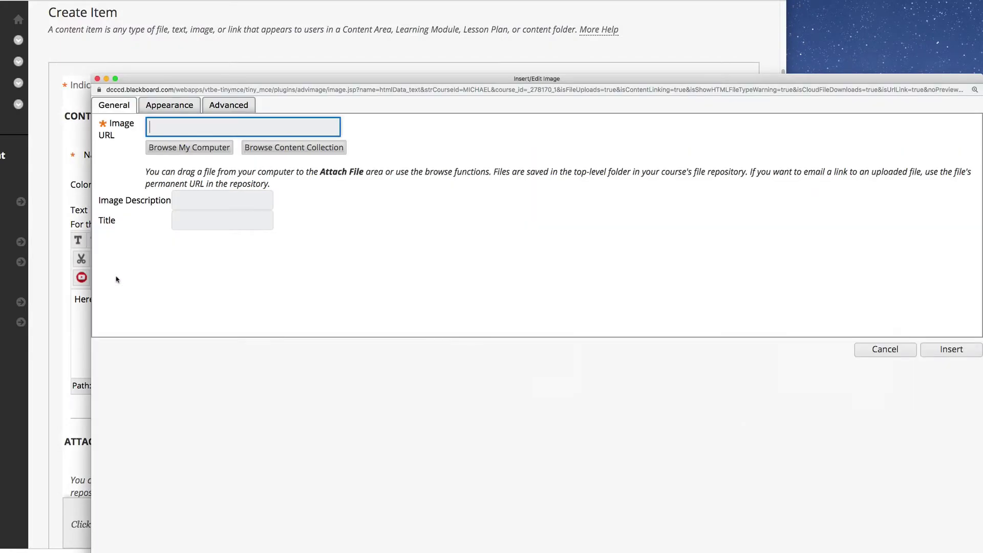
- Upload the Adorable Puppy picture from the computer into the image form
{"action": "left_click", "coordinate": [227, 148]}
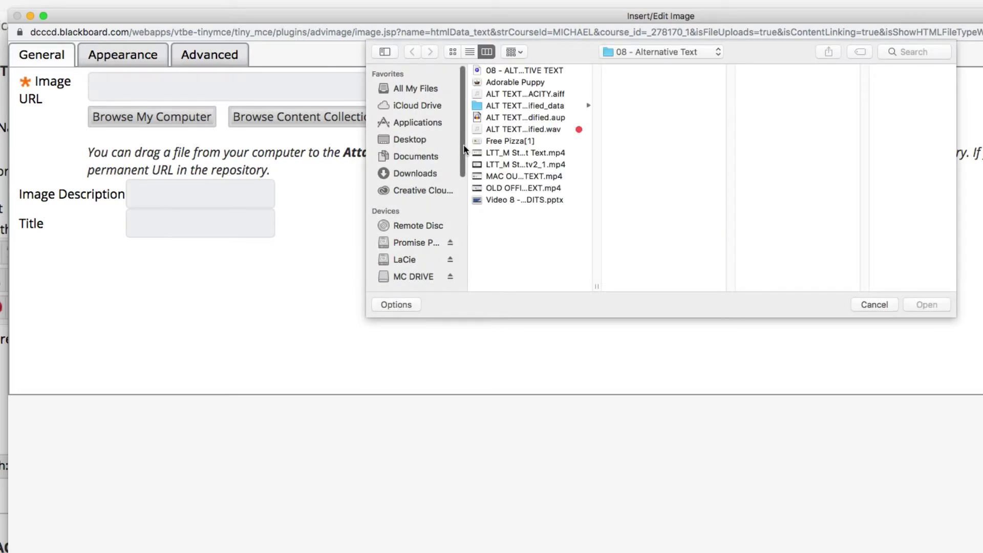
{"action": "left_click", "coordinate": [531, 82]}
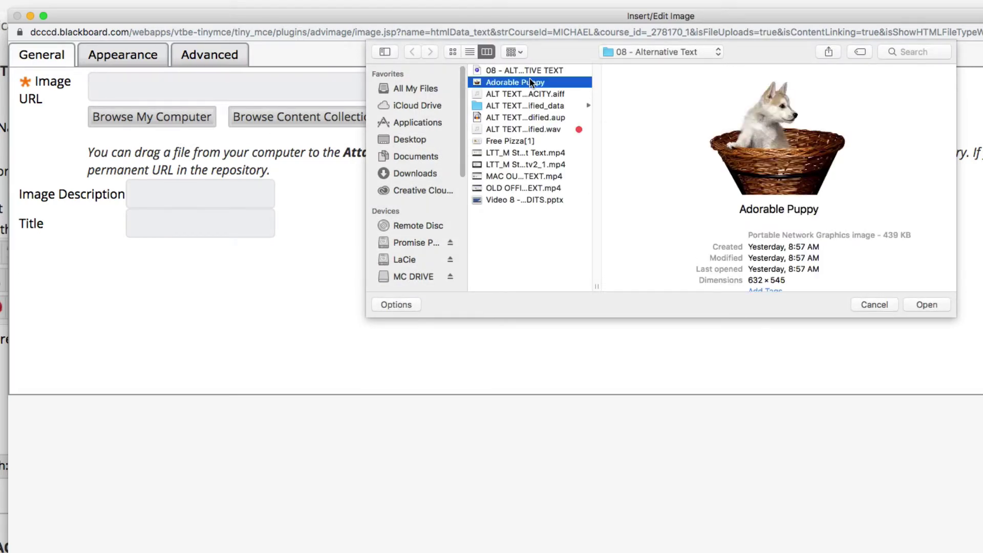
{"action": "left_click", "coordinate": [926, 306]}
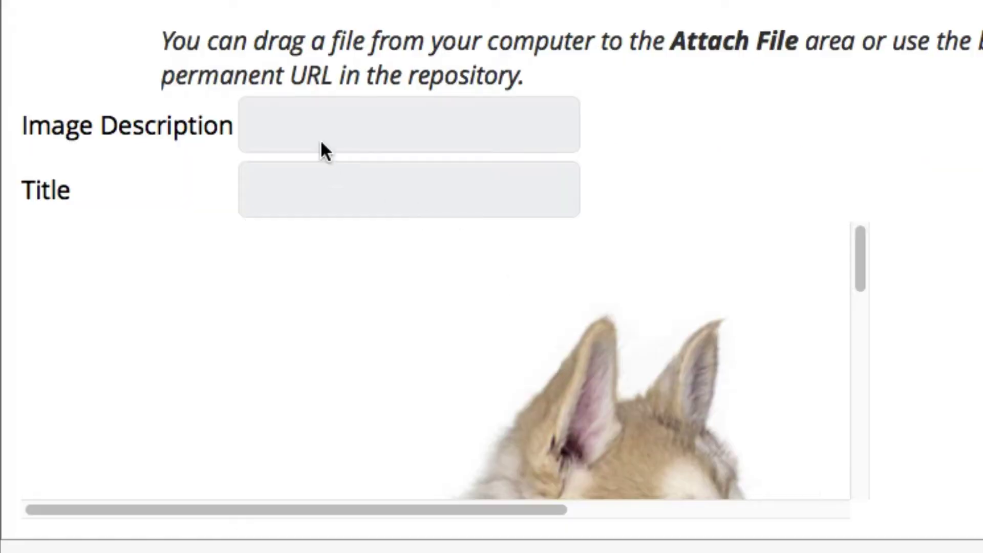
- Describe it as 'Small puppy with light fur sitting in a basket', title it 'Lola', and insert it
{"action": "left_click", "coordinate": [168, 202]}
{"action": "type", "text": "Small puppy with l"}
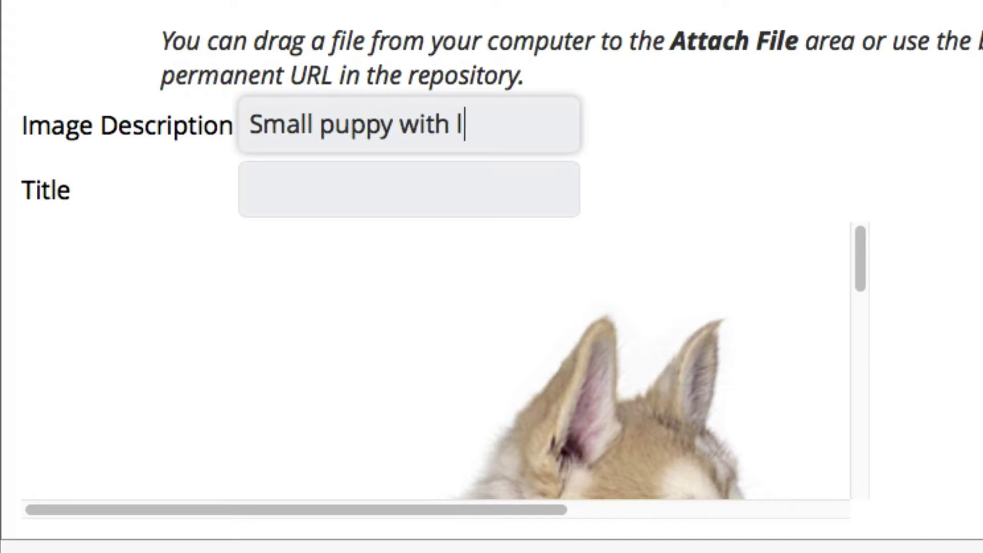
{"action": "type", "text": "ight fur sitting in a basket"}
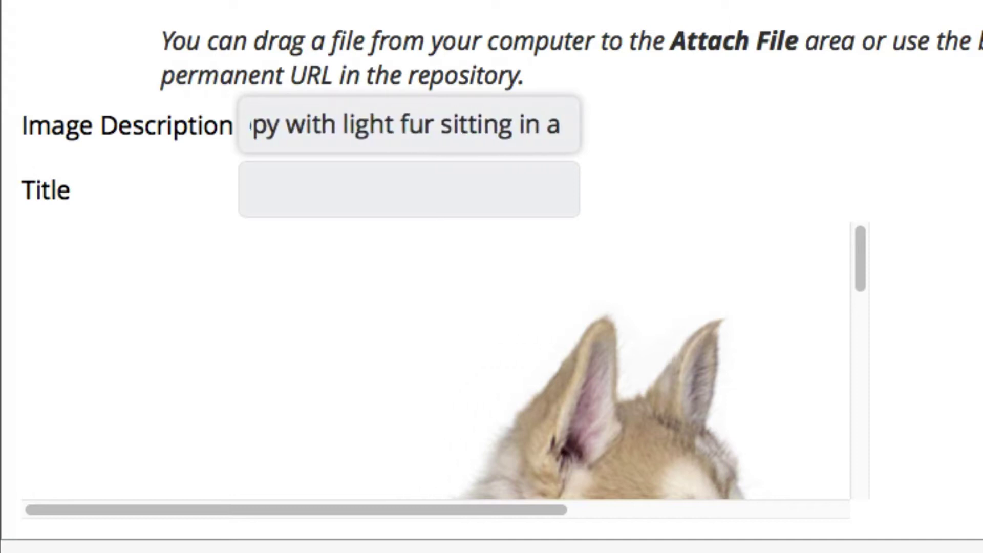
{"action": "left_click", "coordinate": [251, 189]}
{"action": "type", "text": "Lola"}
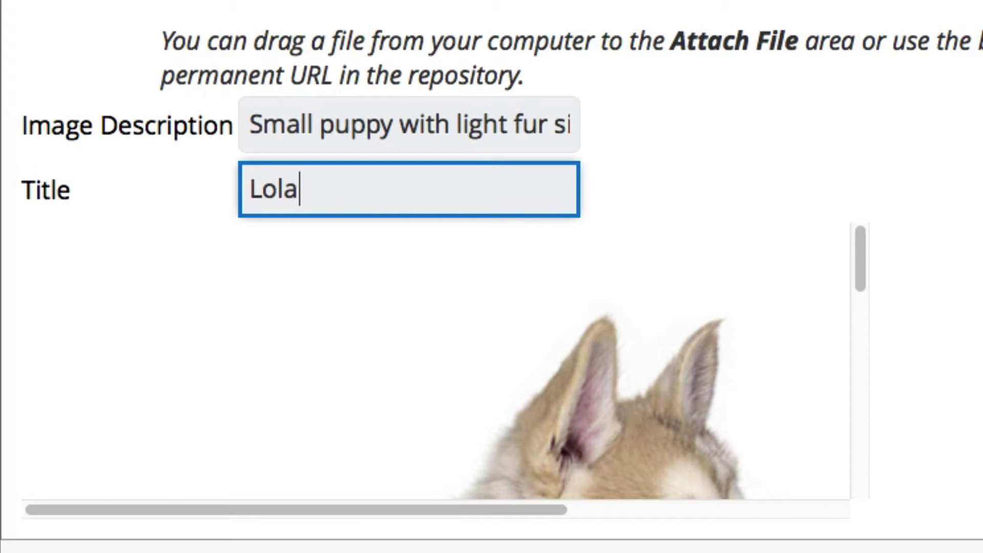
{"action": "left_click", "coordinate": [387, 220]}
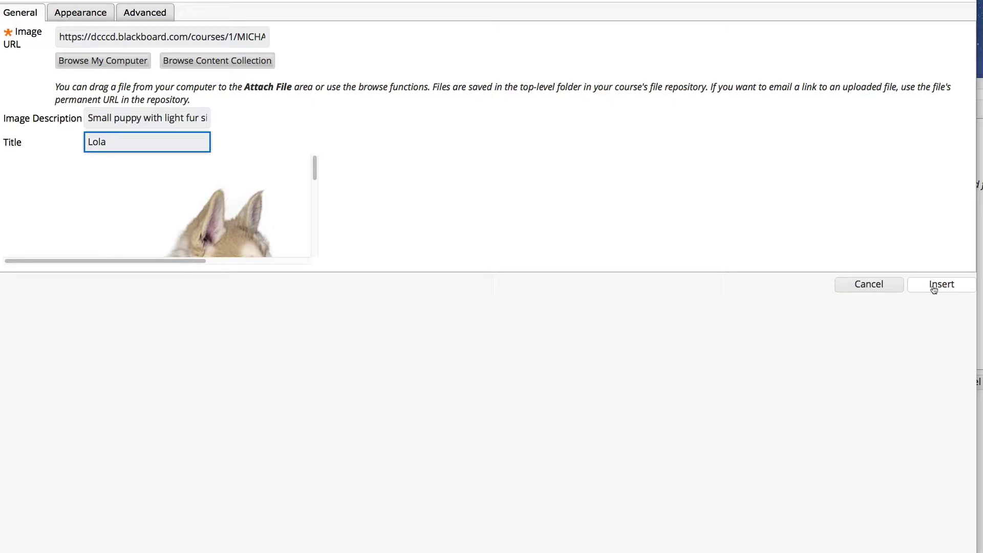
{"action": "left_click", "coordinate": [934, 290]}
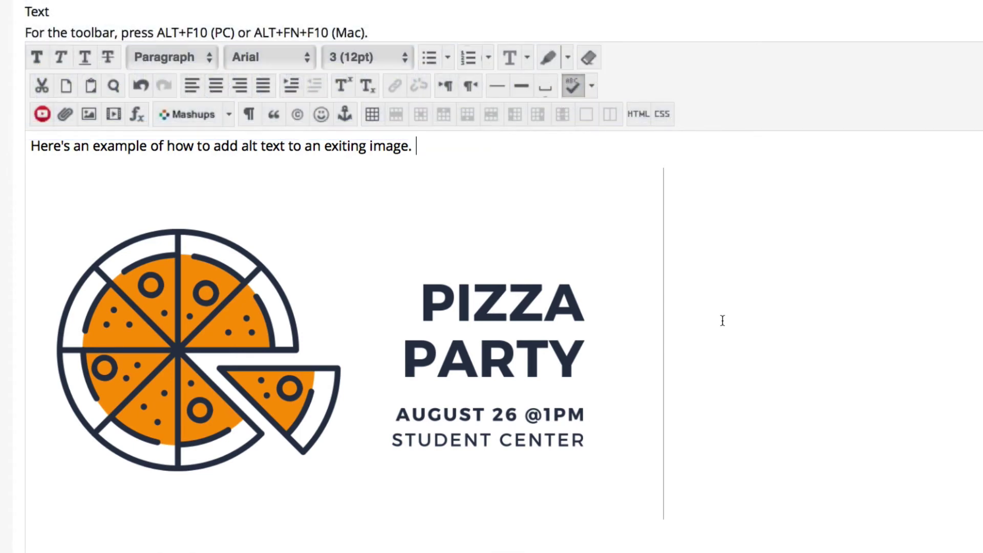
- Select the Pizza Party flyer image in the Add Alt Text to an Existing Image item
{"action": "left_click", "coordinate": [304, 293]}
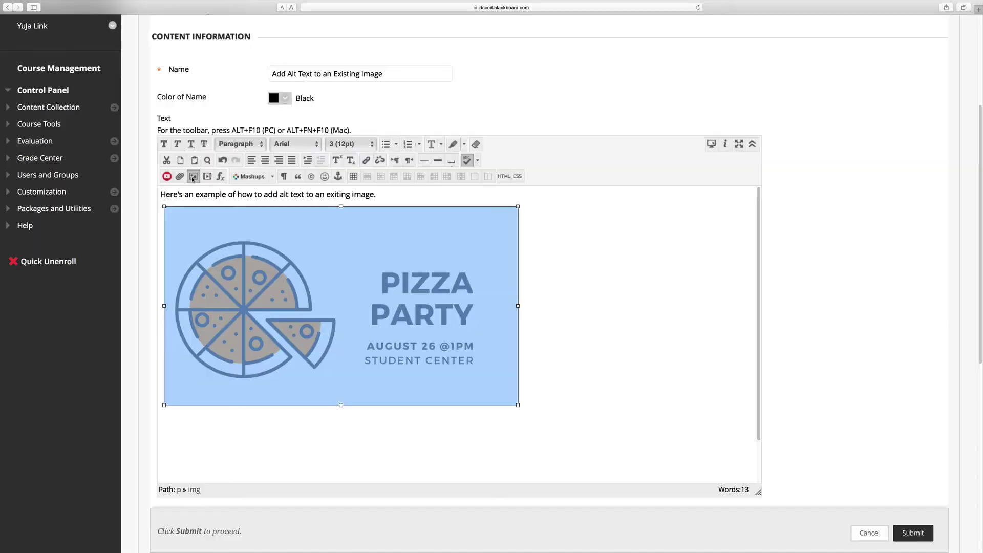
- Give the flyer the description 'Pizza party on August 26th at 1PM in the Student Center' and title 'Pizza Party Invitation'
{"action": "left_click", "coordinate": [205, 218]}
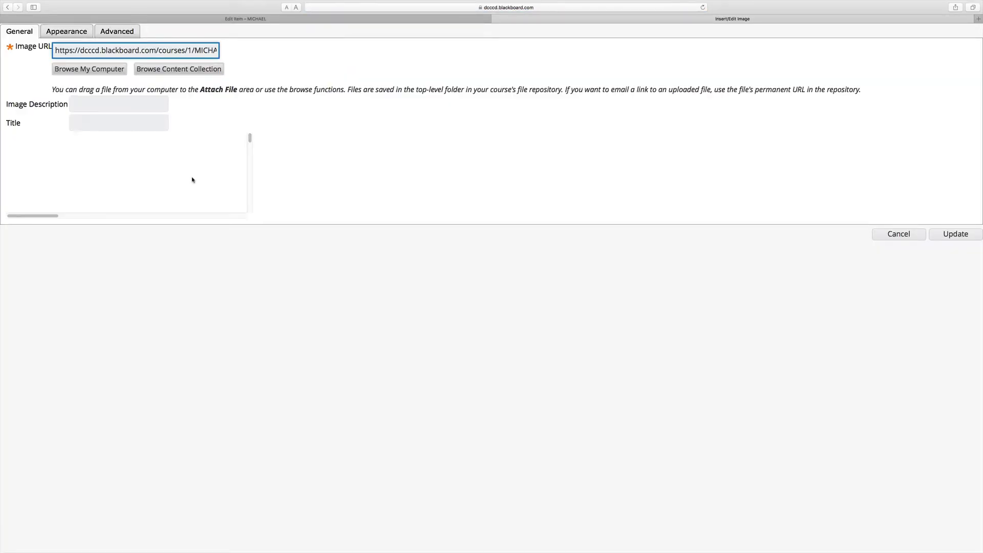
{"action": "left_click", "coordinate": [82, 104]}
{"action": "type", "text": "Pizza party on Au"}
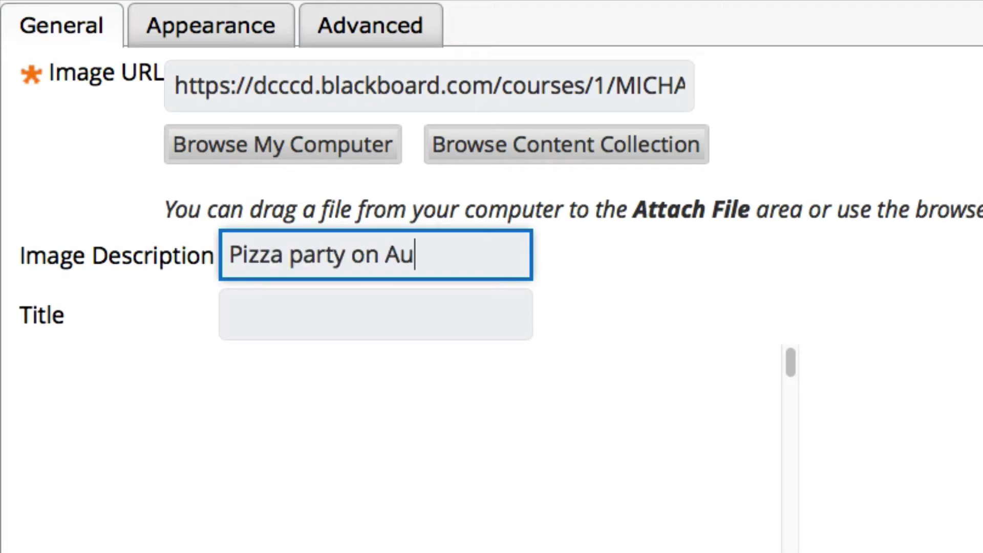
{"action": "type", "text": "gust 26th at 1PM in the Student Center"}
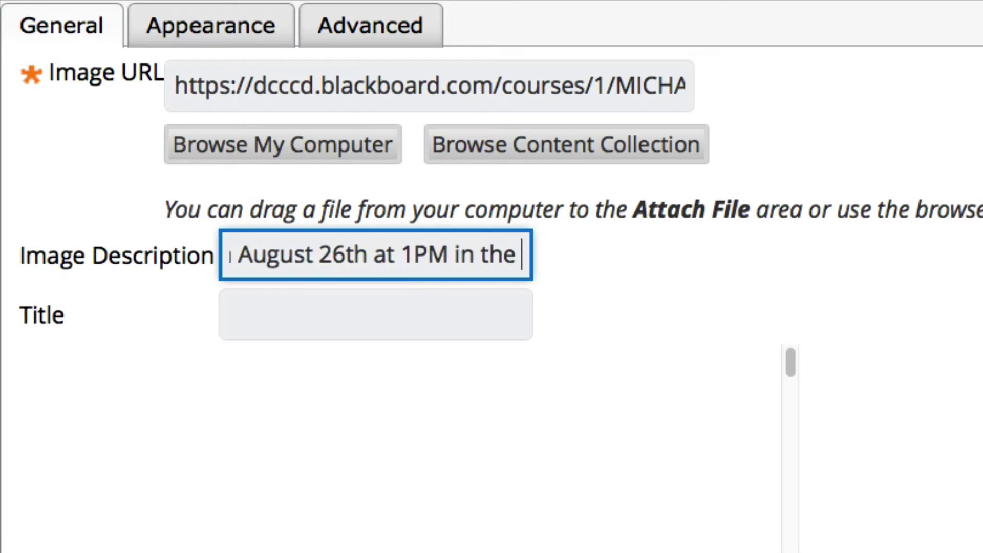
{"action": "key", "text": "Tab"}
{"action": "type", "text": "P"}
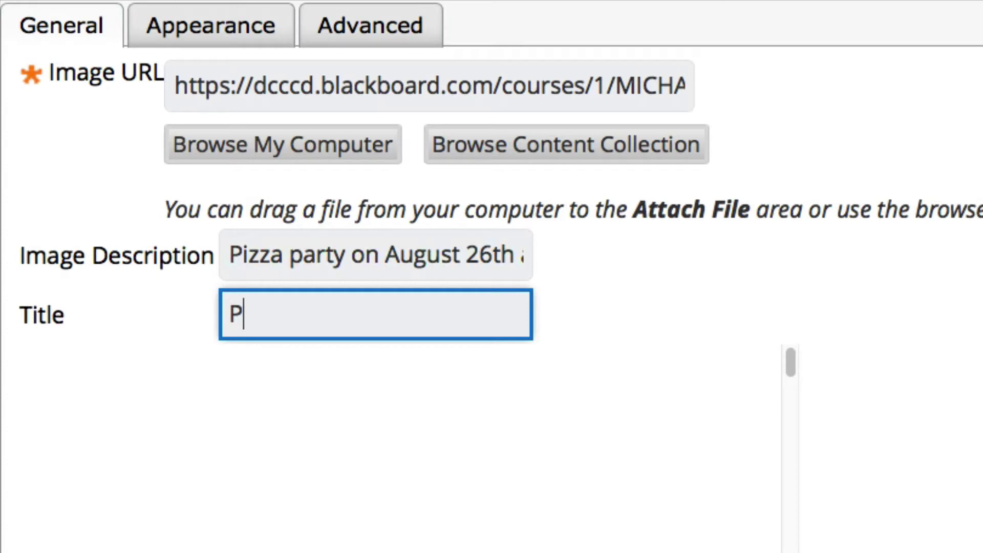
{"action": "type", "text": "izza Party Invitation"}
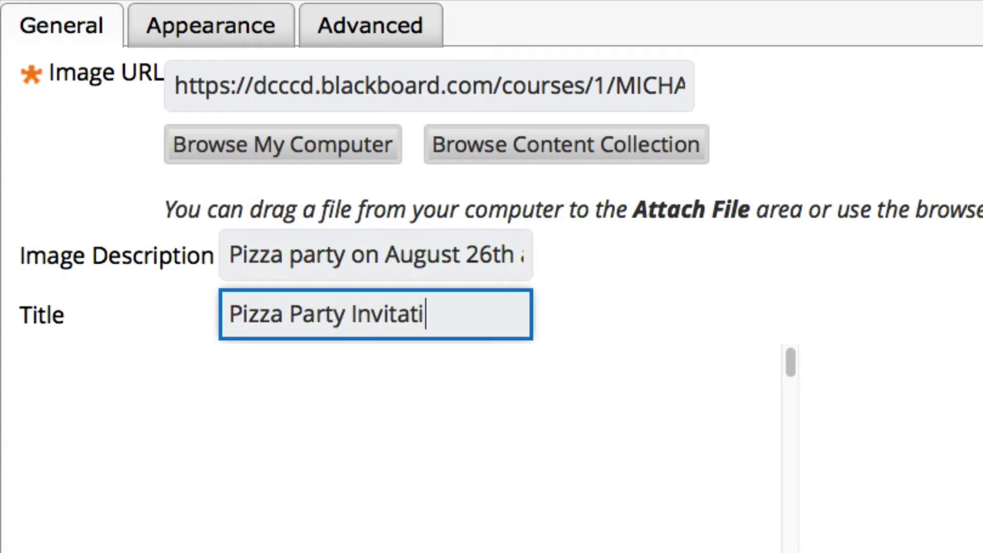
{"action": "key", "text": "Tab"}
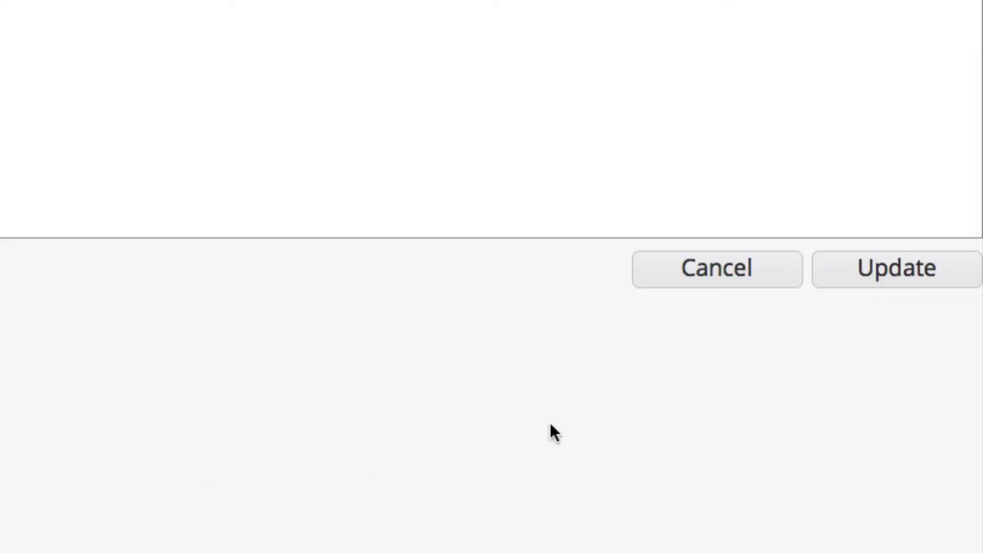
{"action": "left_click", "coordinate": [886, 280]}
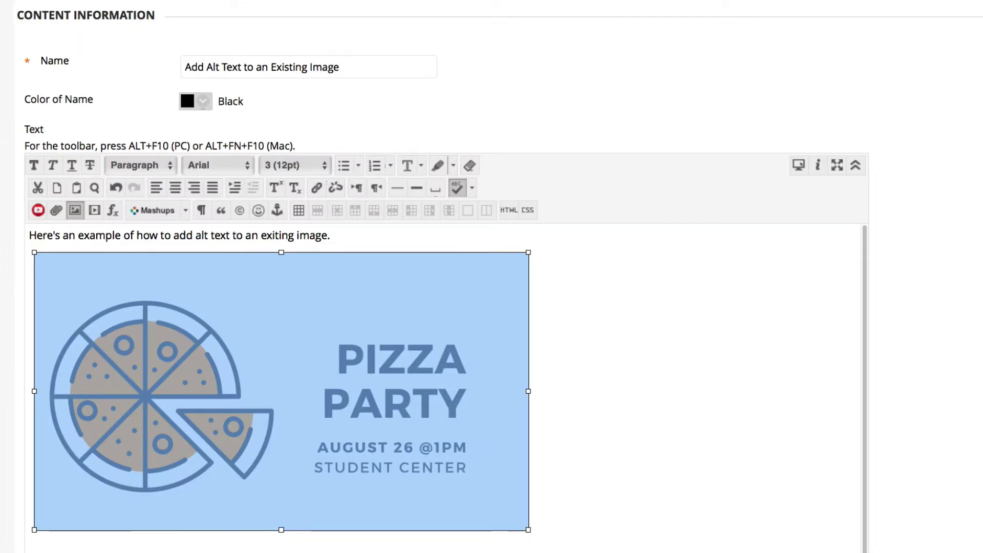